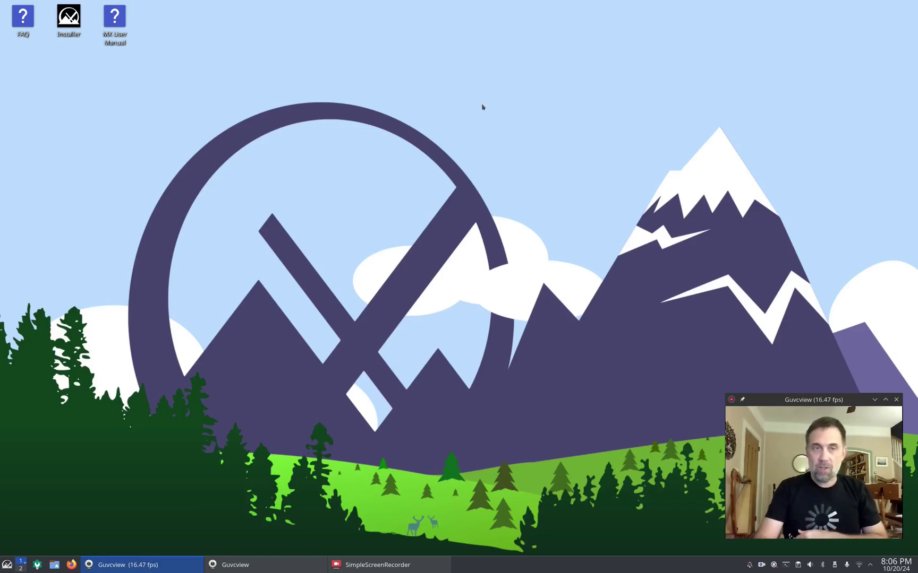
Step: Launch the MX Linux installer, enlarge and reposition its window, and show the general help text
double_click(72, 18)
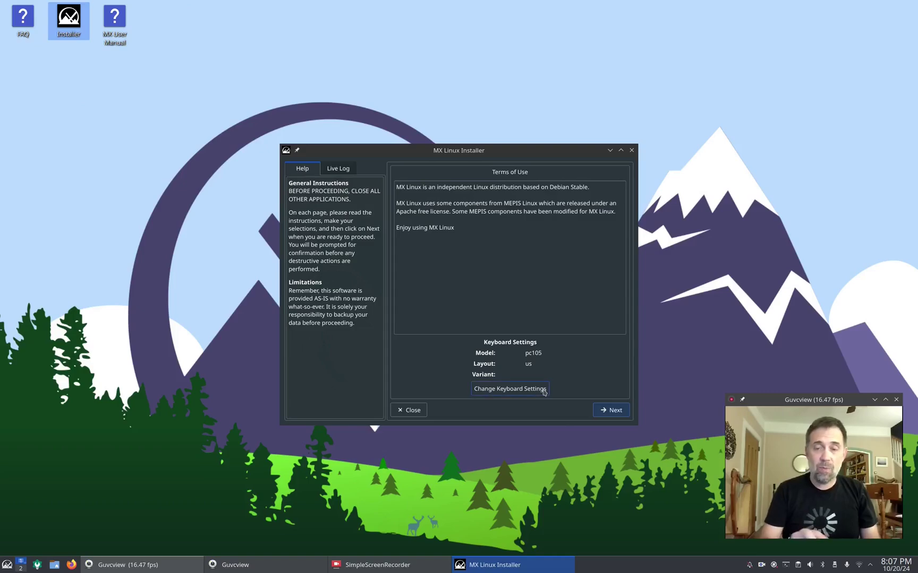
left_click(337, 168)
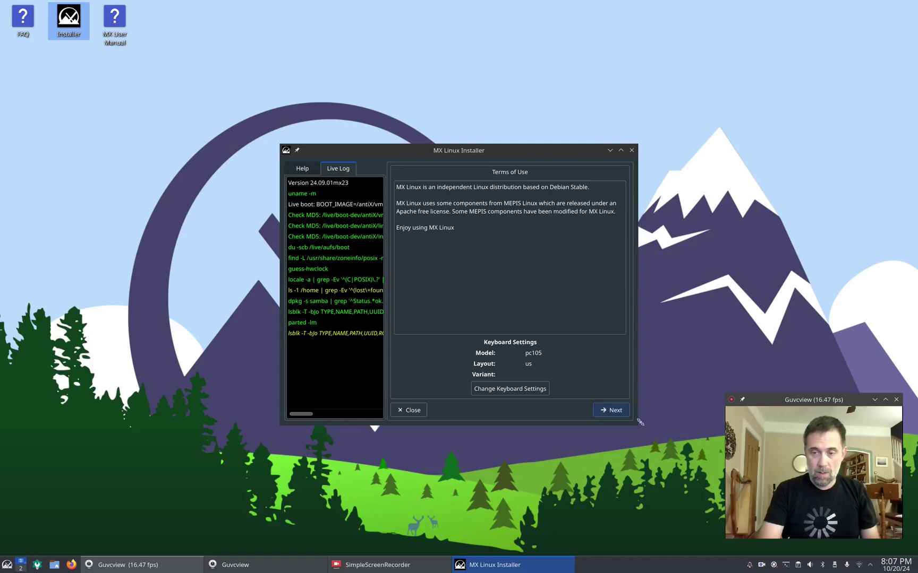
left_click_drag(639, 422, 859, 537)
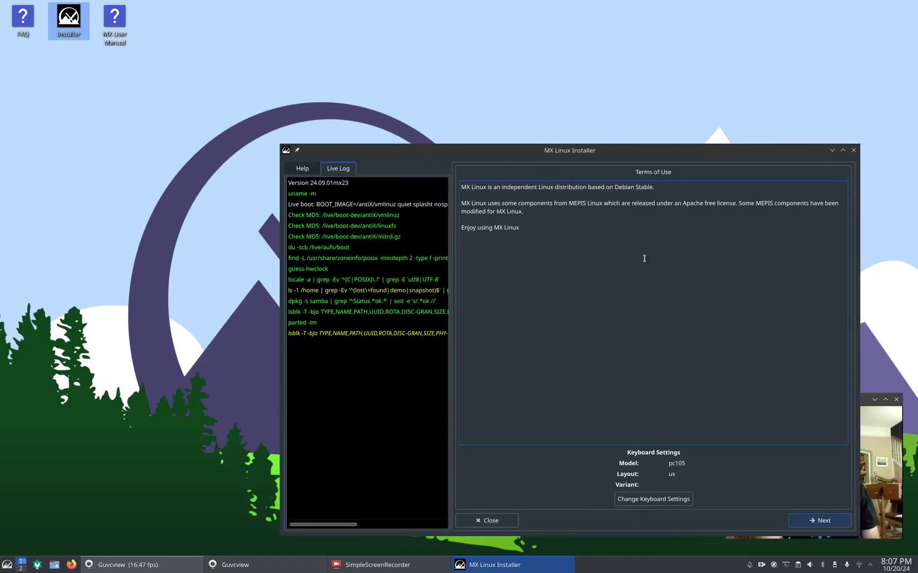
left_click_drag(602, 155, 466, 59)
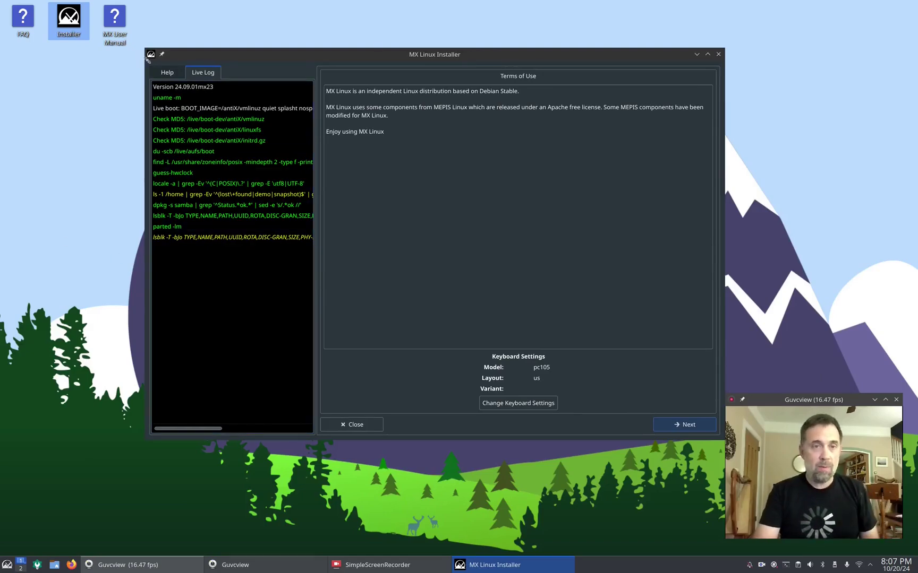
left_click(163, 74)
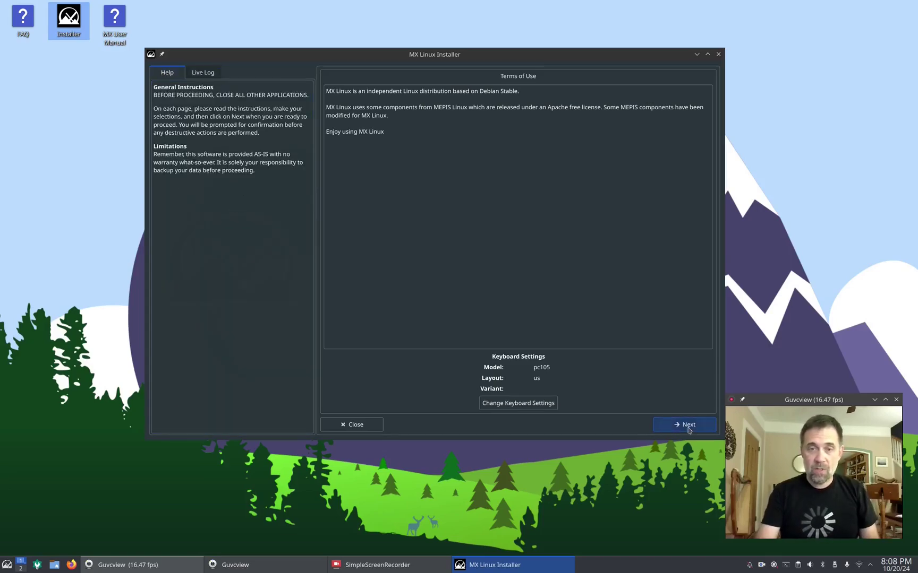
Step: Move past the Terms of Use and select a regular install using the entire disk
left_click(688, 429)
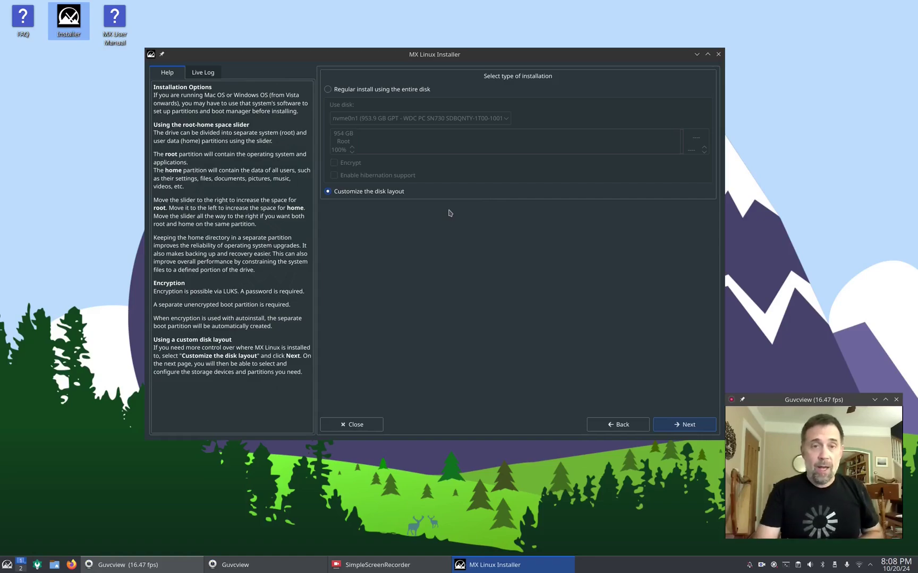
left_click(346, 91)
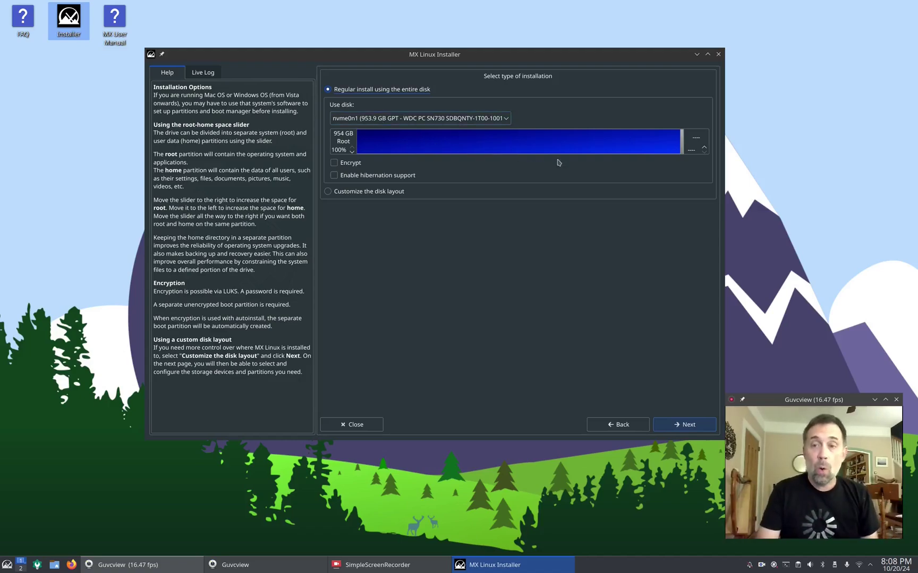
Step: Shrink root to about 75%, disable encryption, then choose 'Customize the disk layout' instead
left_click_drag(682, 149, 580, 150)
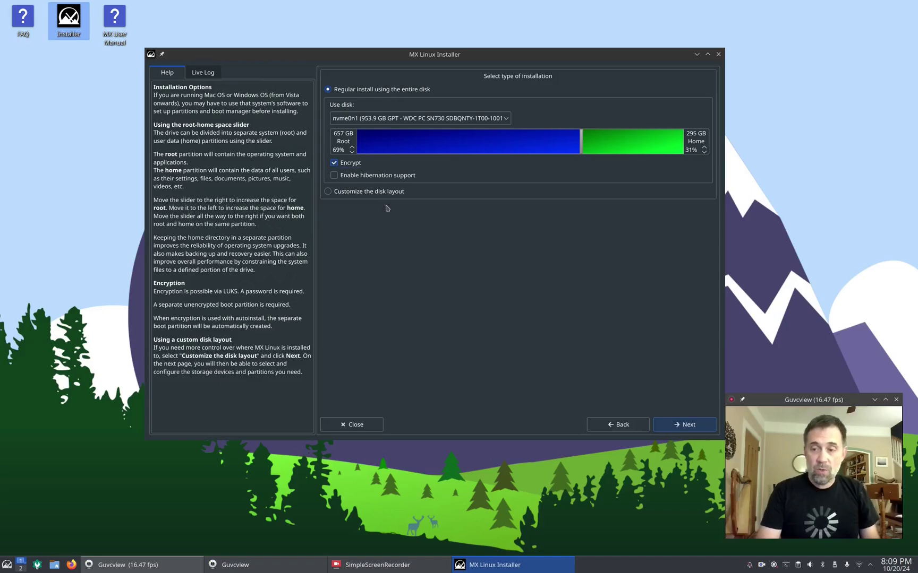
left_click(350, 166)
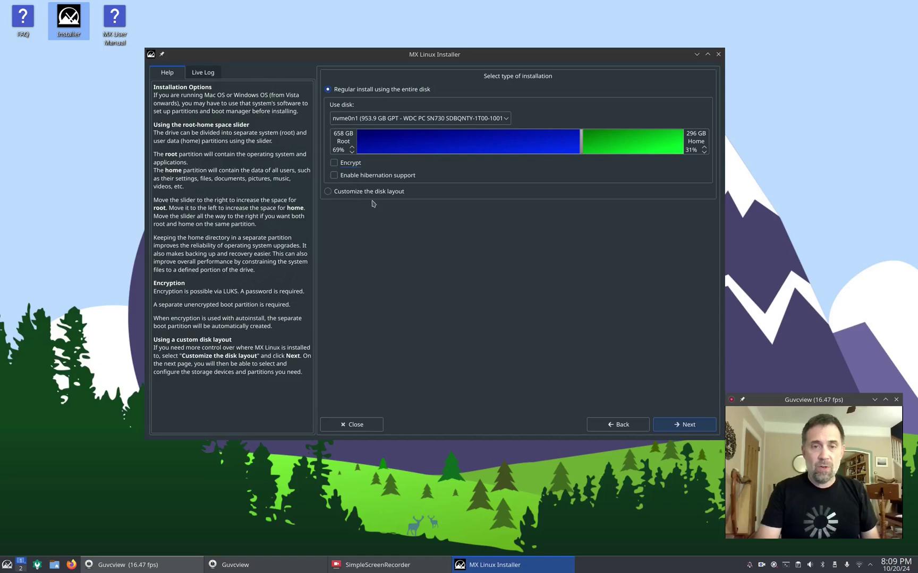
left_click(350, 192)
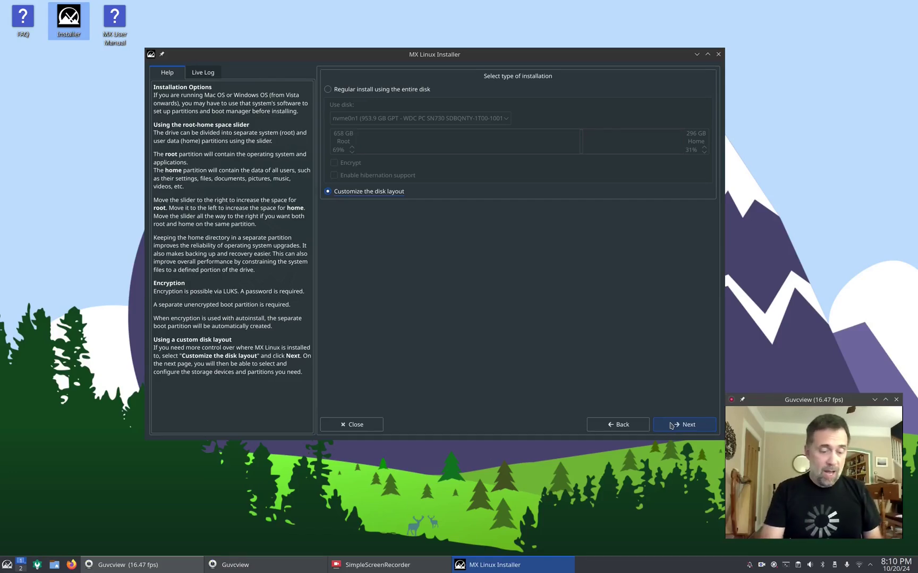
Step: Advance to the Choose partitions page listing nvme0n1's rootMX23, datapart and swap partitions
left_click(672, 425)
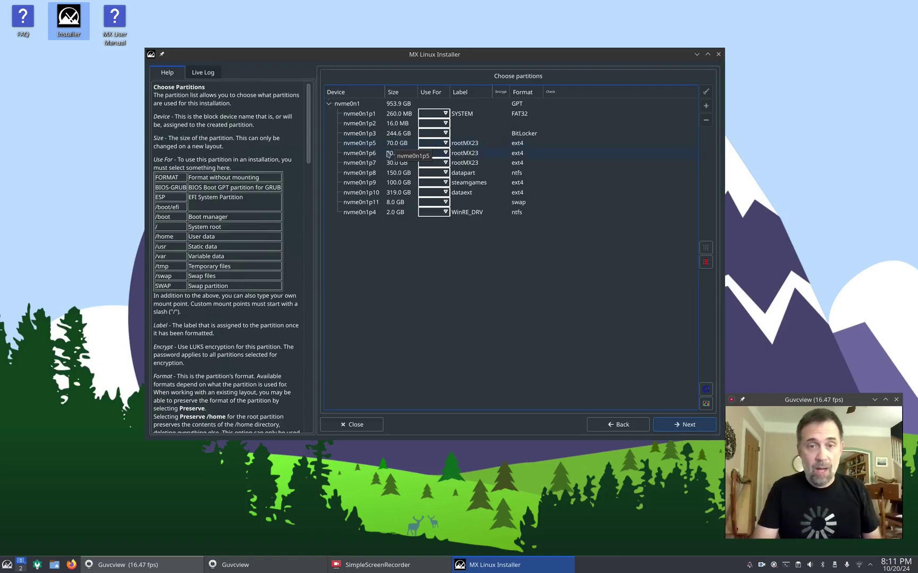
Step: Assign nvme0n1p6 to / and extend its label to rootMX23kde
left_click(445, 155)
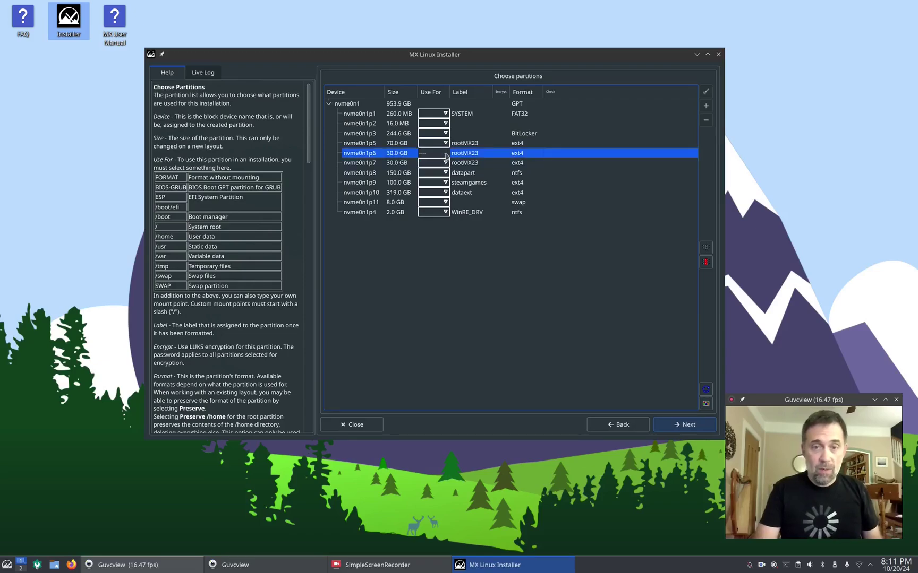
left_click(446, 155)
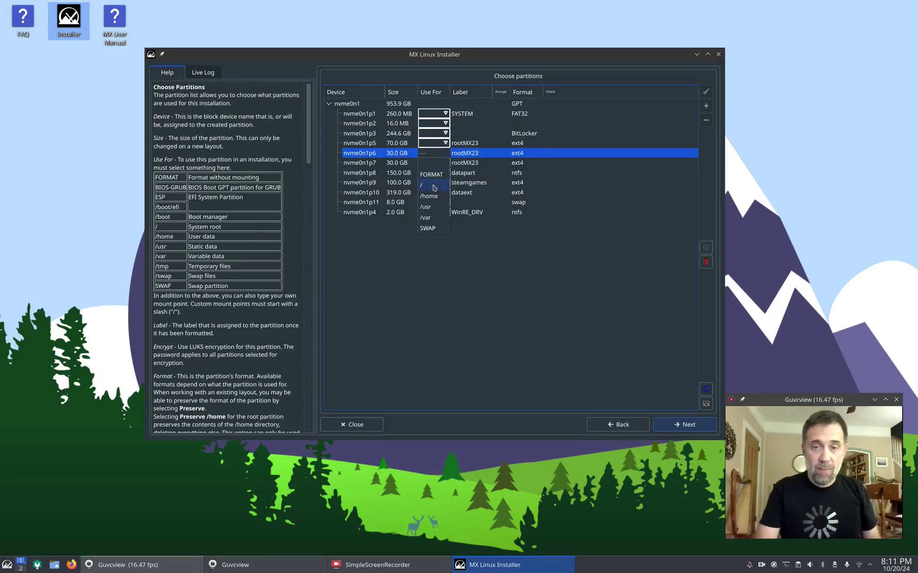
left_click(434, 186)
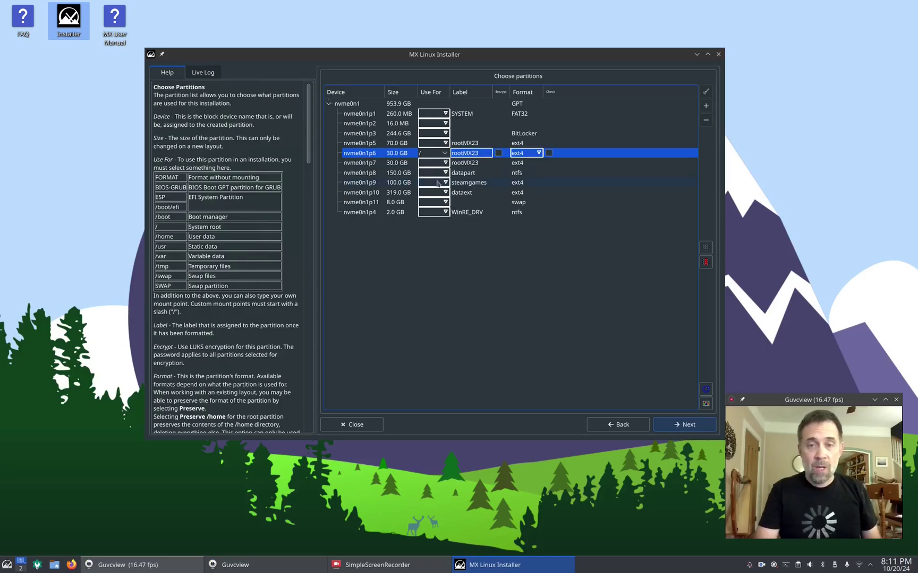
left_click(481, 153)
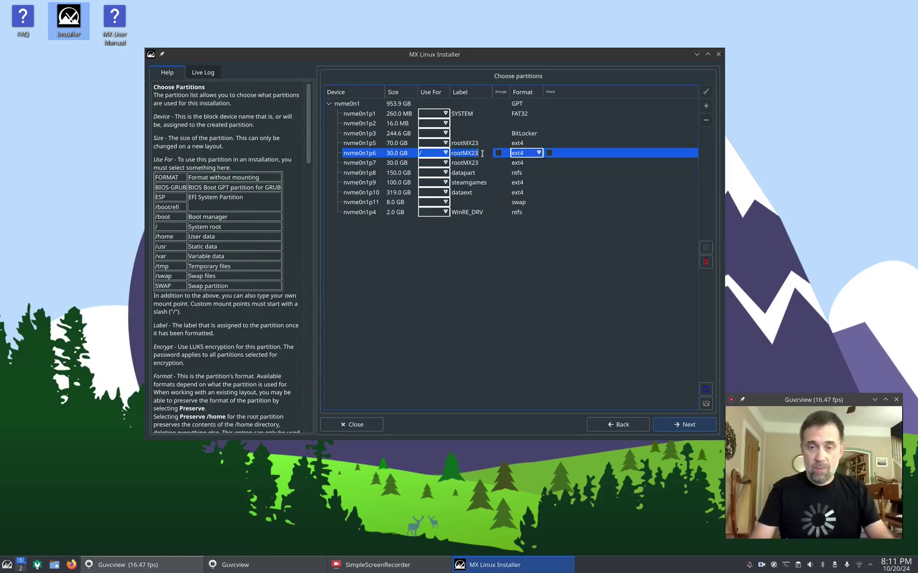
type("kde")
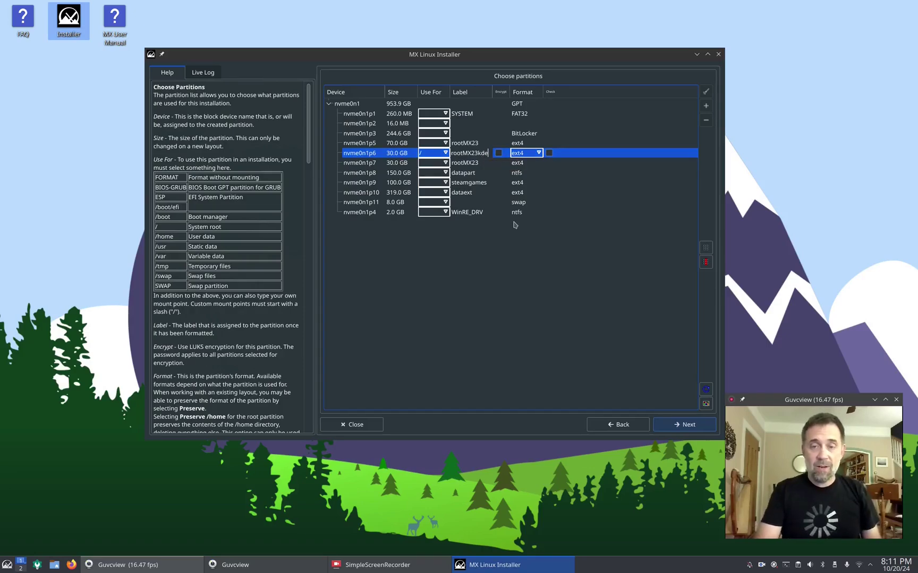
Step: Widen the partition table's Format column and keep ext4 as nvme0n1p6's format
left_click(537, 154)
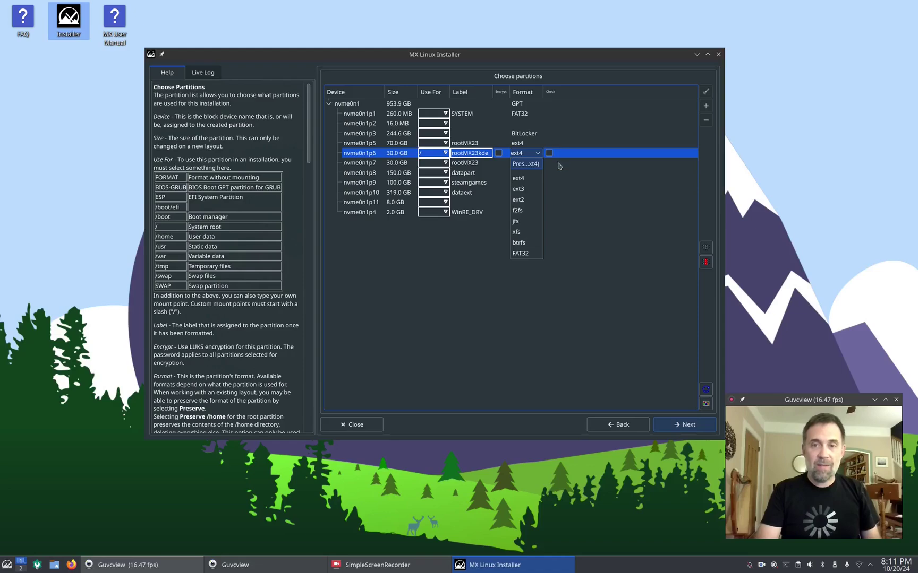
left_click(517, 153)
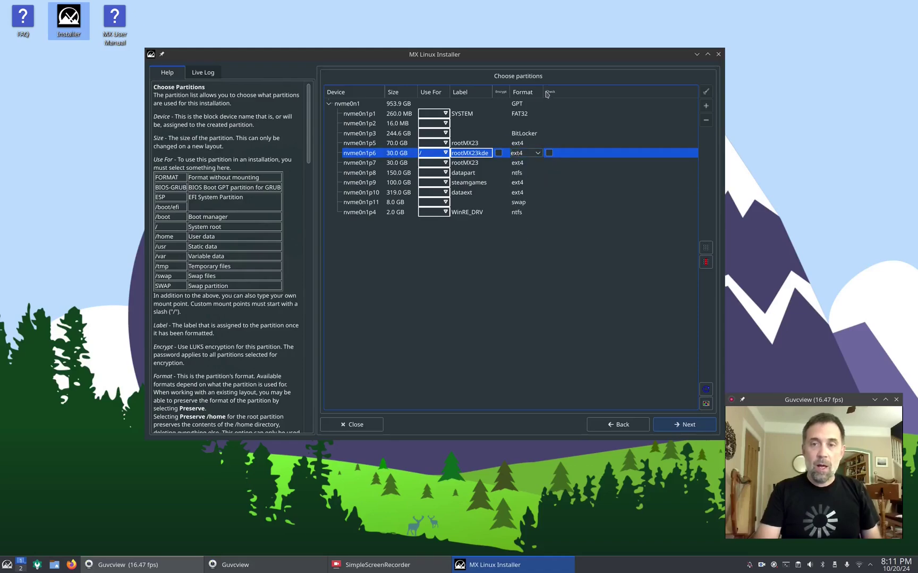
left_click_drag(543, 92, 606, 92)
left_click(585, 153)
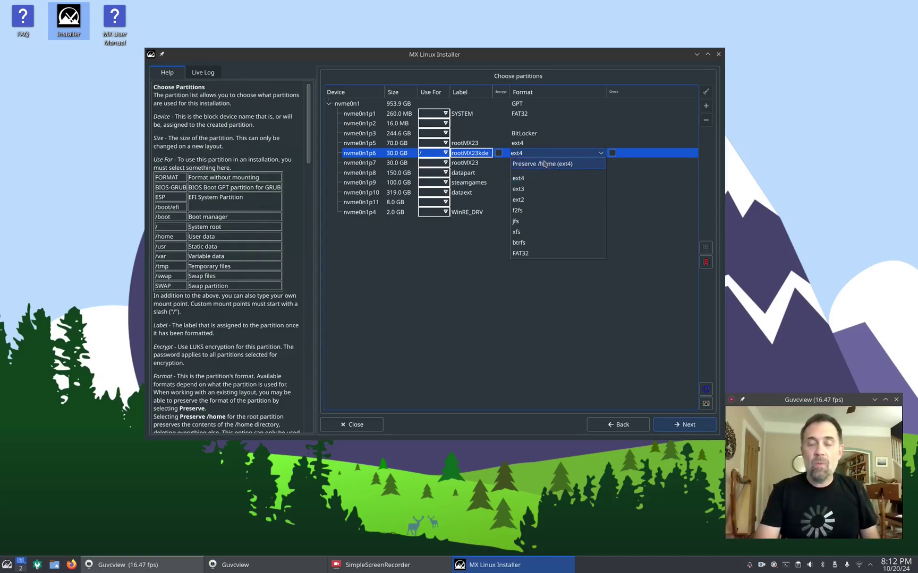
left_click(440, 237)
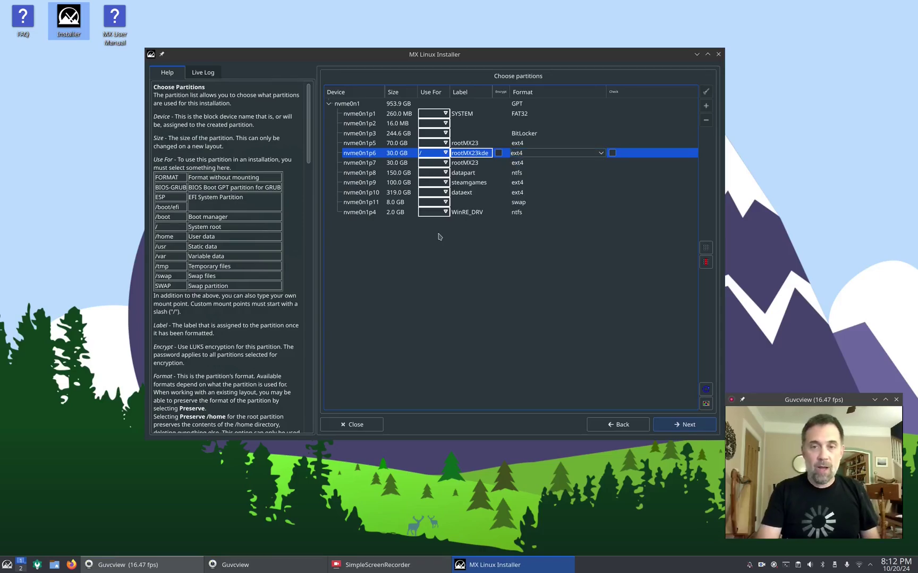
left_click(445, 163)
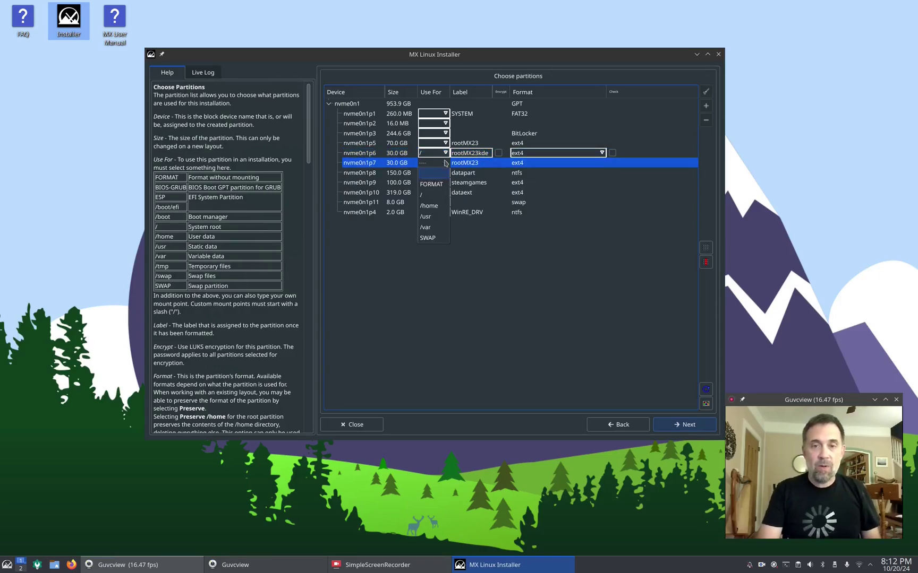
left_click(431, 205)
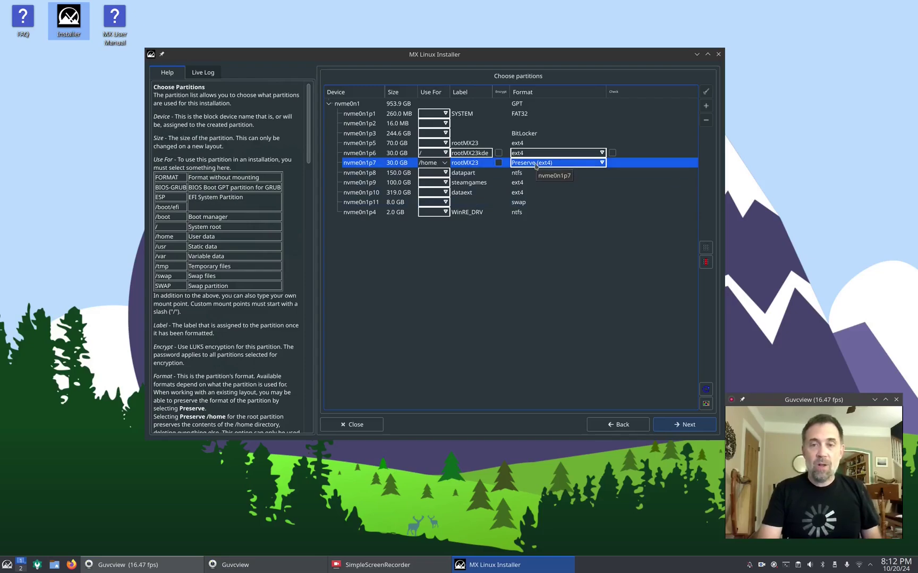
left_click(445, 163)
left_click(435, 175)
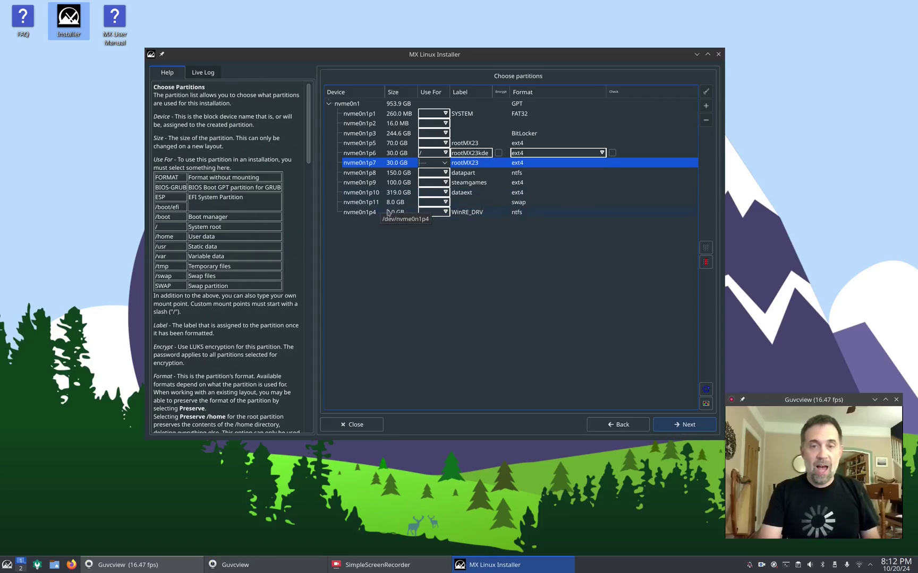
Step: Set nvme0n1p11's Use For to SWAP
left_click(445, 203)
left_click(445, 203)
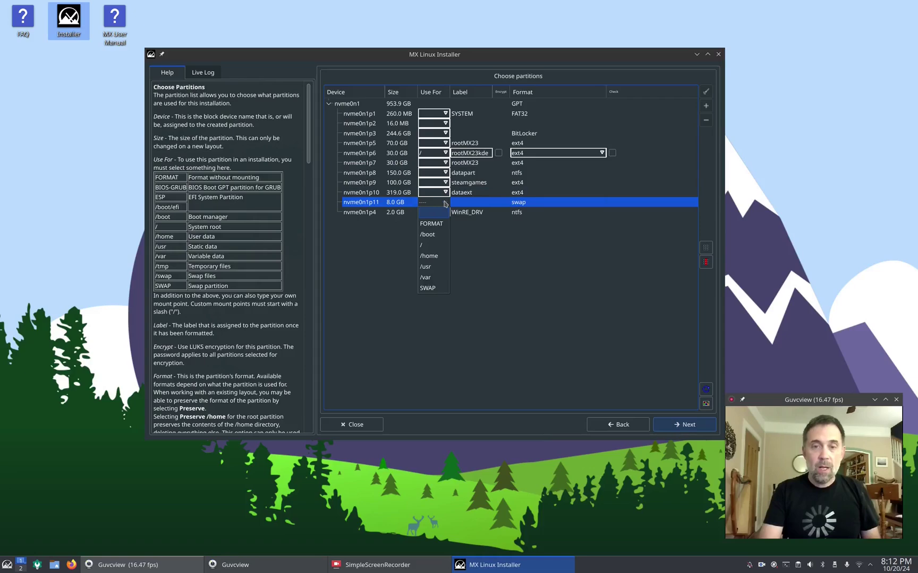
left_click(440, 289)
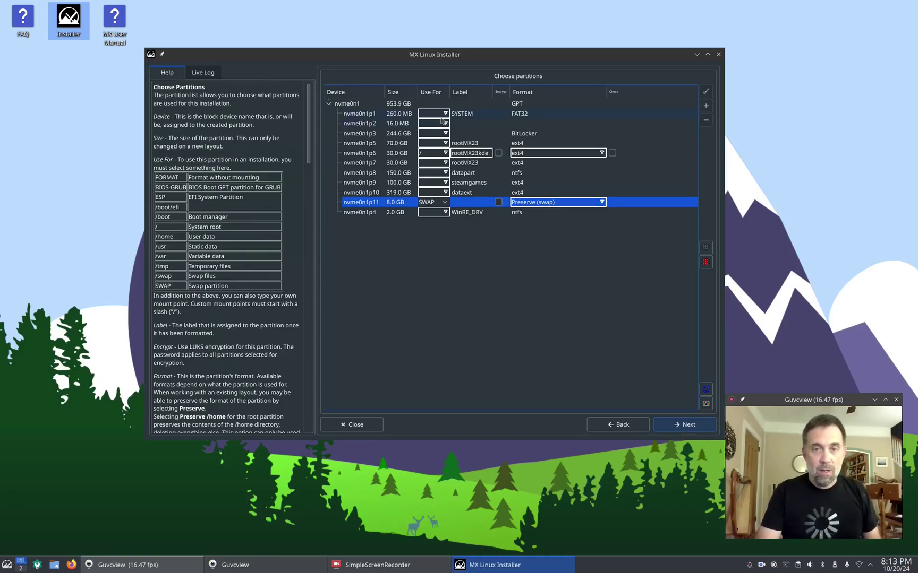
Step: Set nvme0n1p1's Use For to ESP, the EFI system partition
left_click(448, 113)
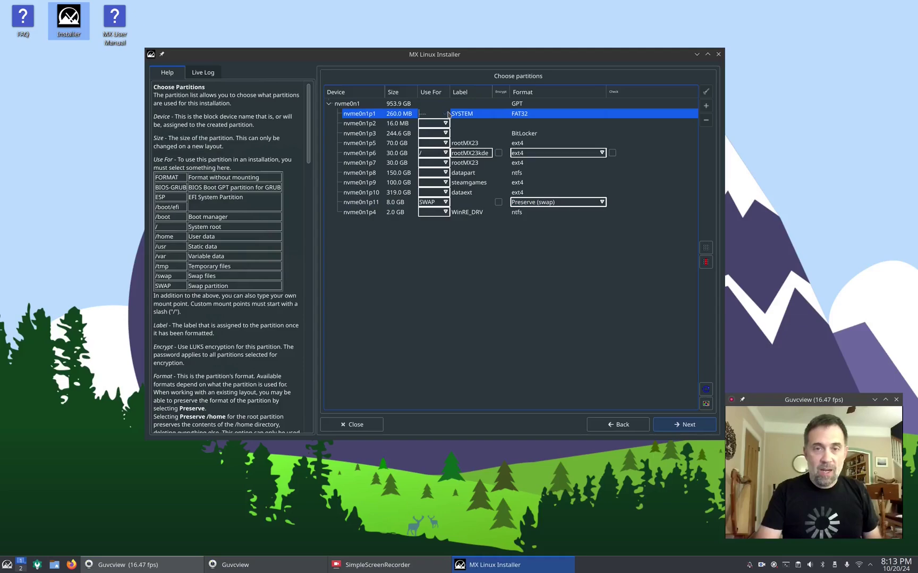
left_click(448, 114)
left_click(433, 147)
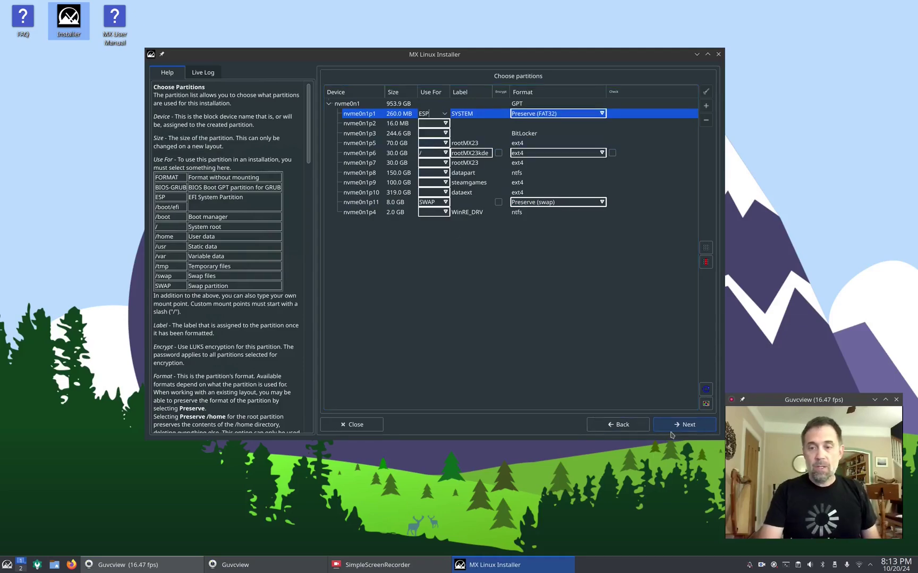
Step: Proceed to the Installation Confirmation page summarizing the ESP, root and swap partition plan
left_click(685, 426)
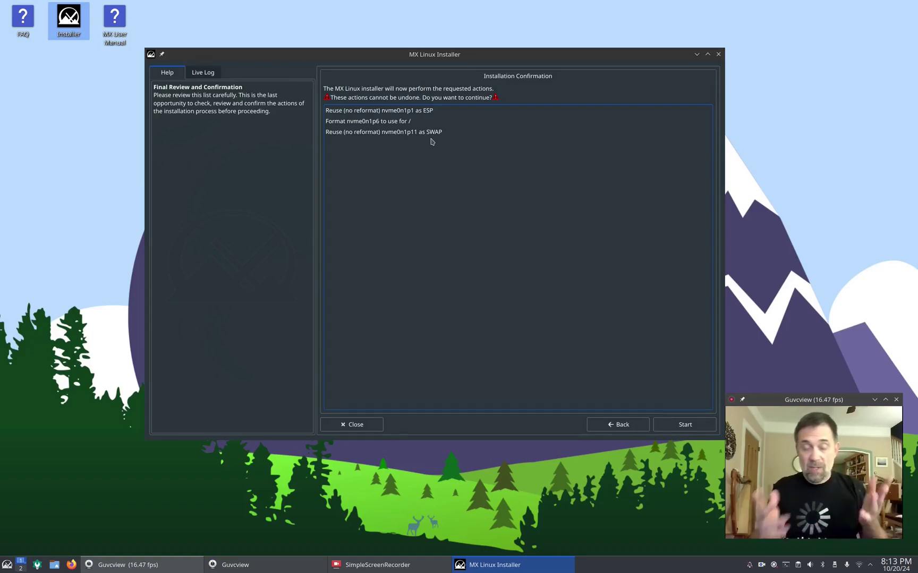
Step: Start the installation and set GRUB to install to the PBR of nvme0n1p6
left_click(676, 428)
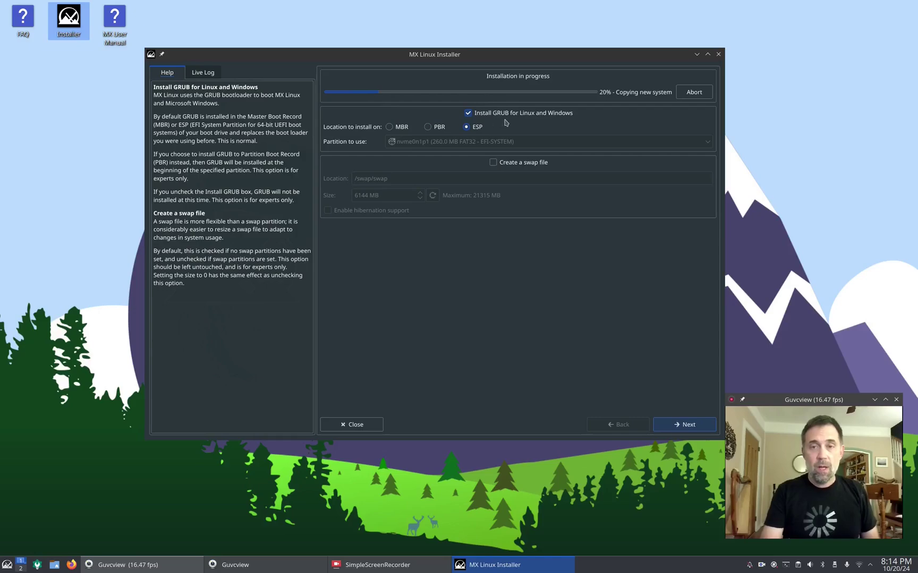
left_click(390, 127)
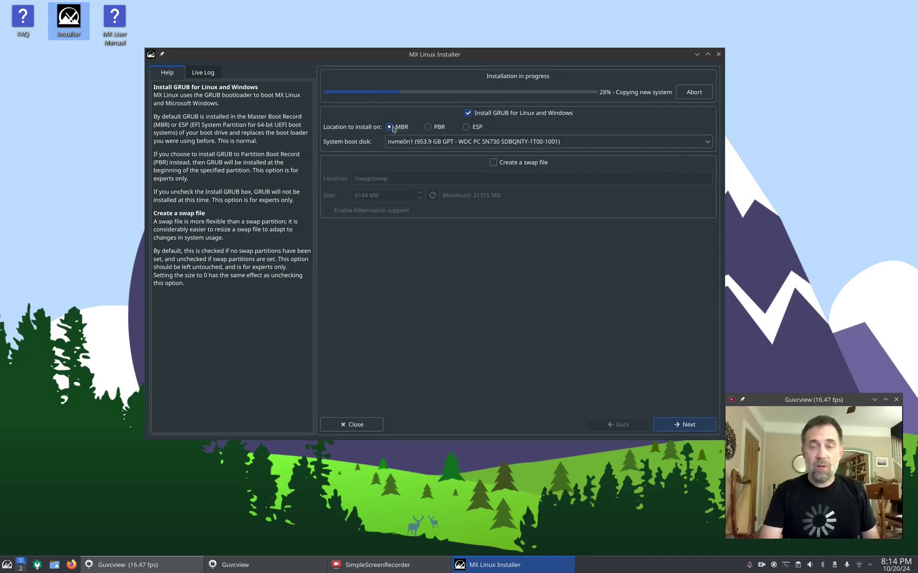
left_click(428, 127)
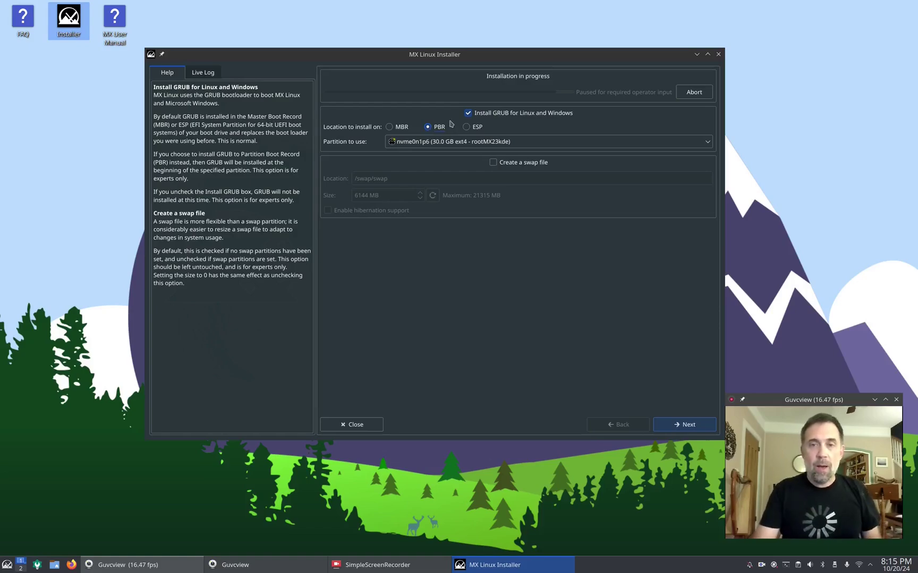
Step: Switch the GRUB location to ESP on nvme0n1p1, leaving 'Create a swap file' unticked
left_click(466, 127)
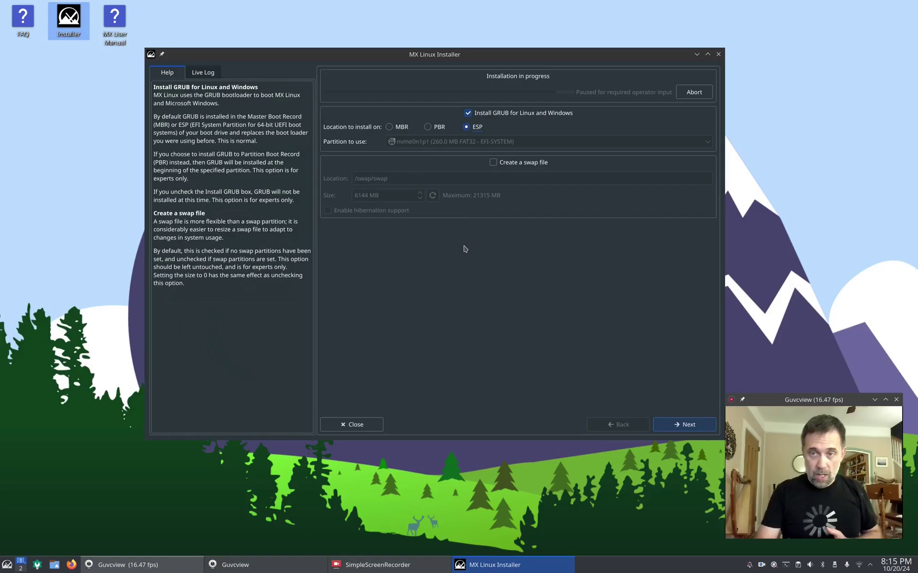
left_click(494, 163)
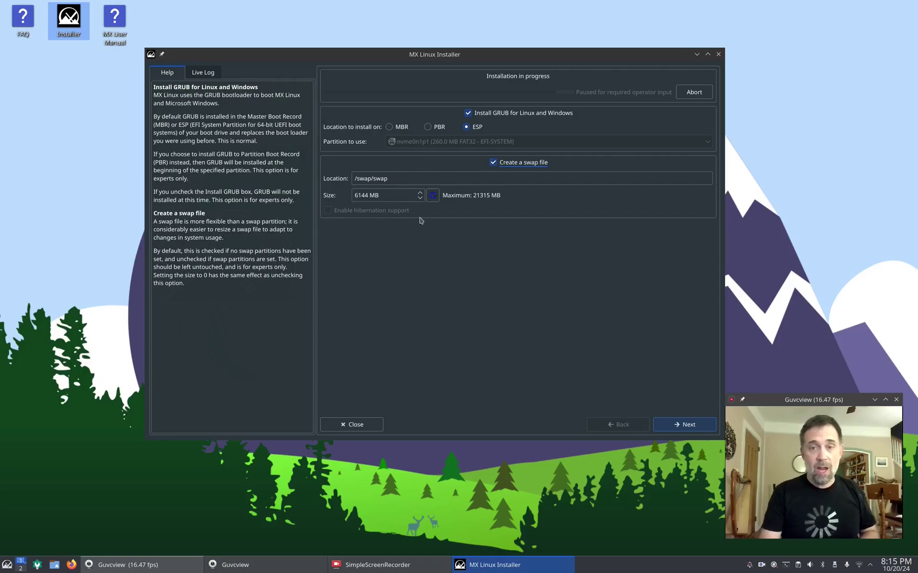
left_click(493, 163)
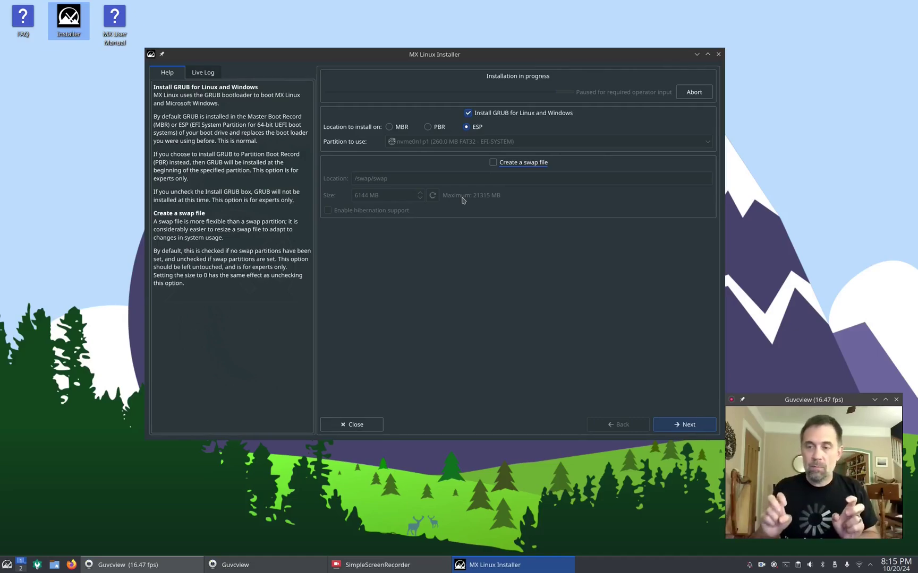
Step: On the Computer Network Names page, name the computer mxkde23video
left_click(688, 425)
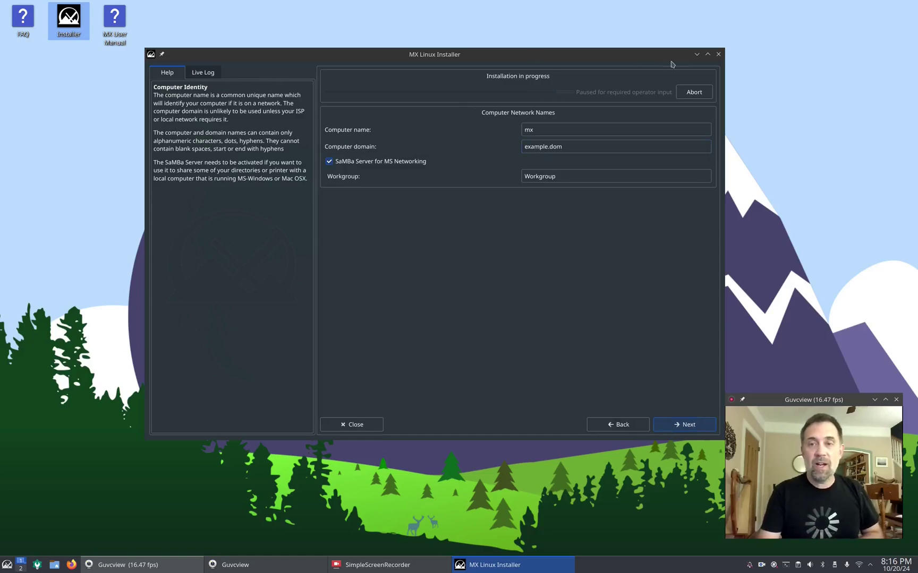
left_click(553, 129)
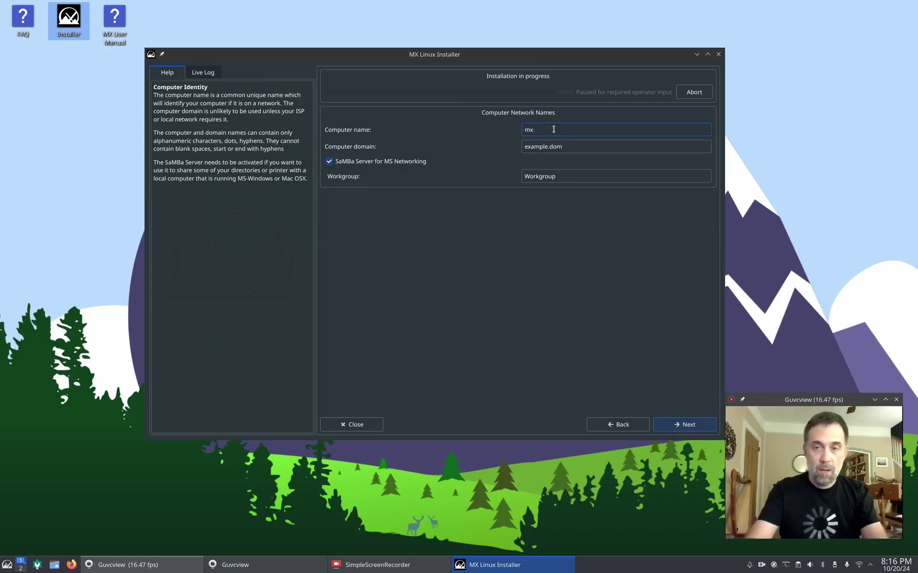
type("kde23")
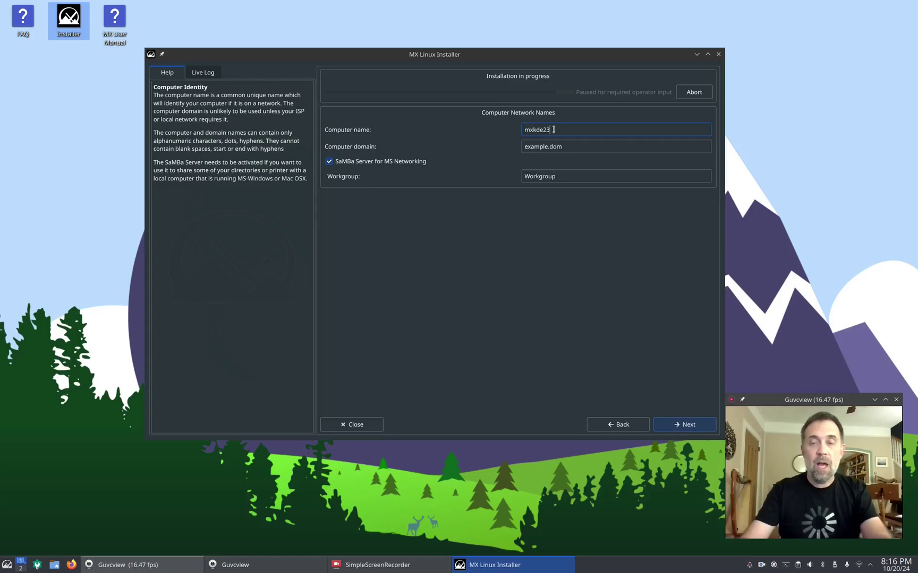
type("video")
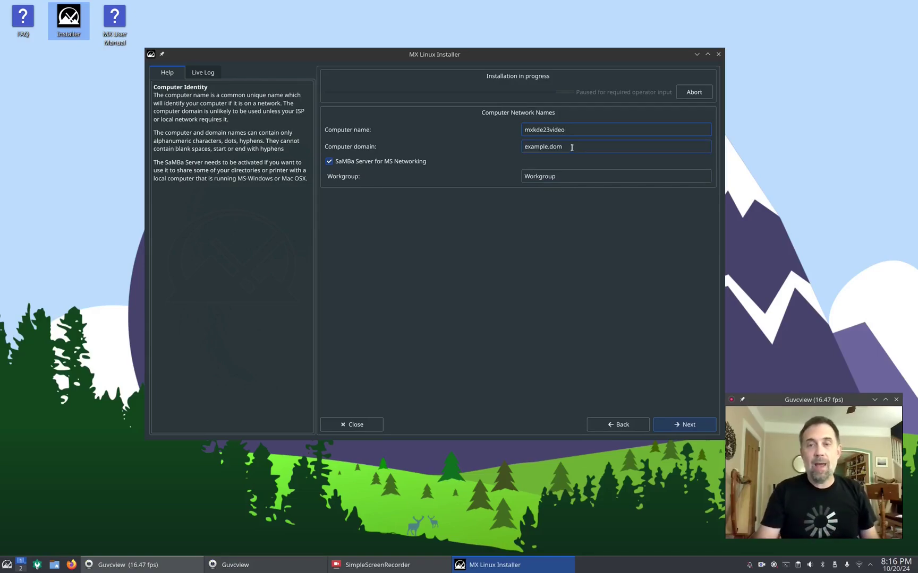
Step: Replace the example.dom domain with mx and turn off SaMBa Server for MS Networking
left_click_drag(571, 147, 485, 148)
type("mx")
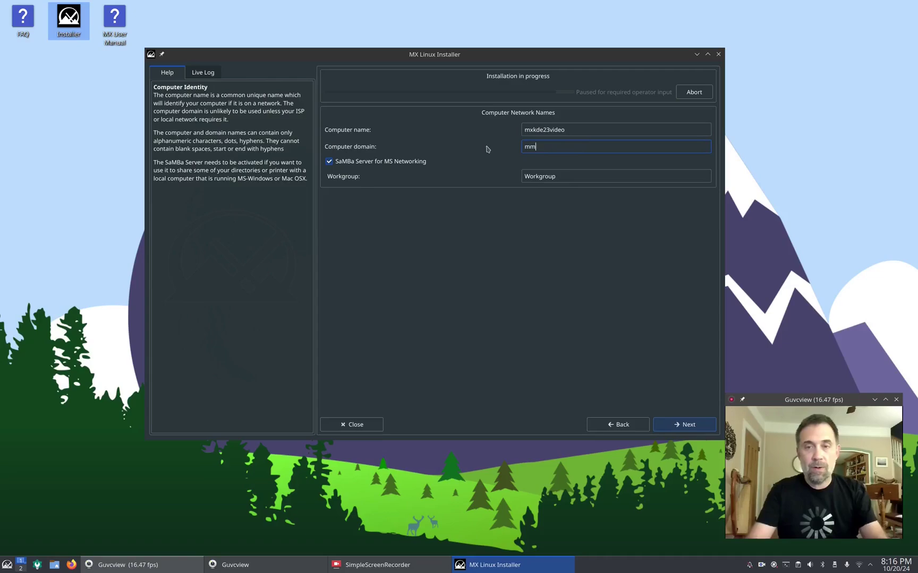
key("BackSpace")
type("x")
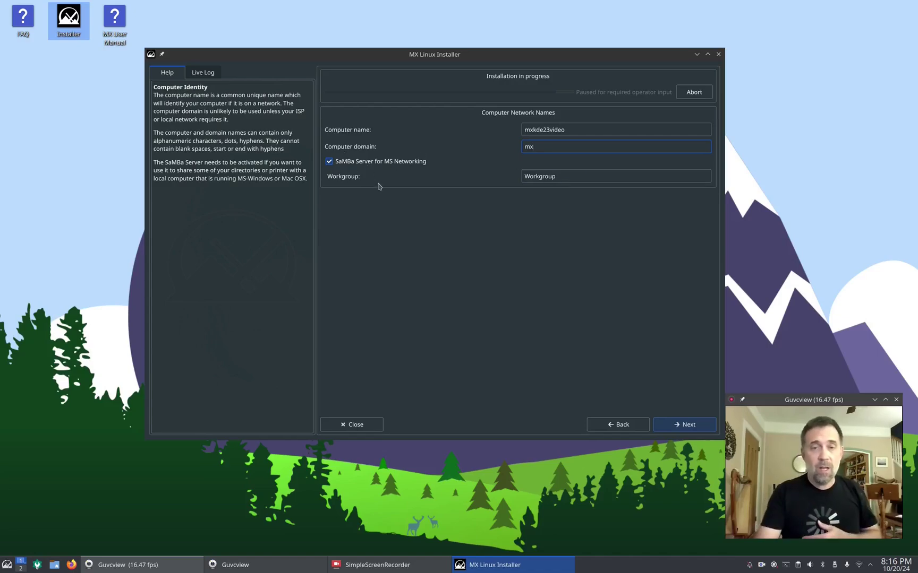
left_click(329, 162)
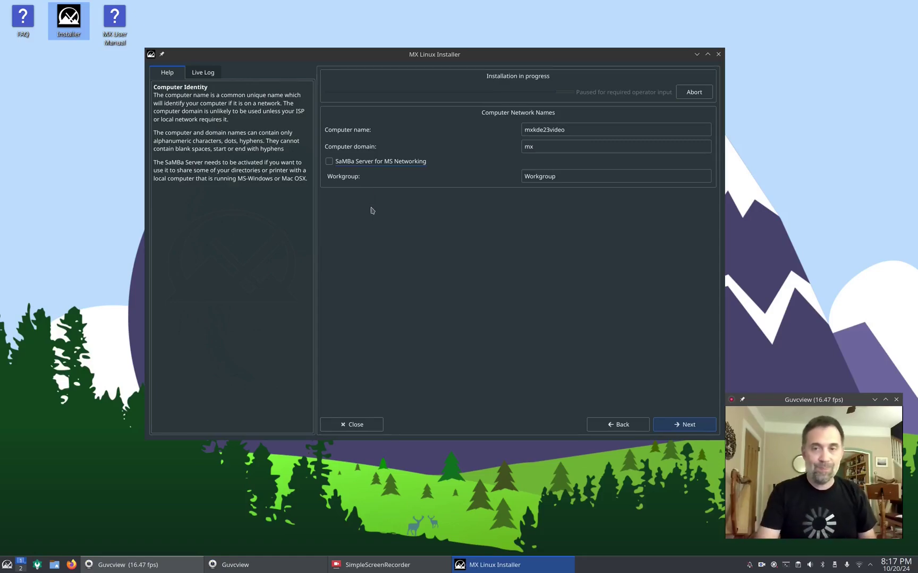
Step: Reach the localization page and keep United States - American English as the locale with New York timezone
left_click(670, 427)
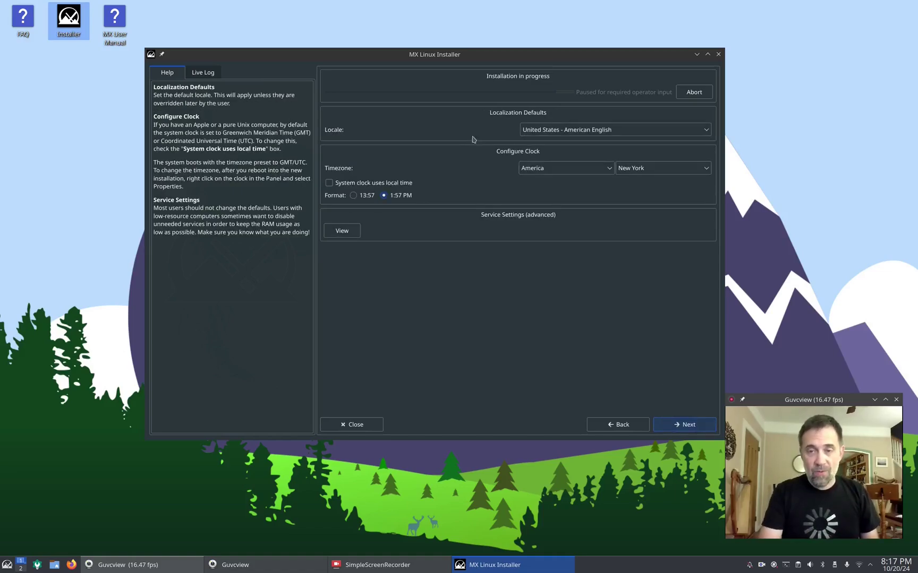
left_click(594, 133)
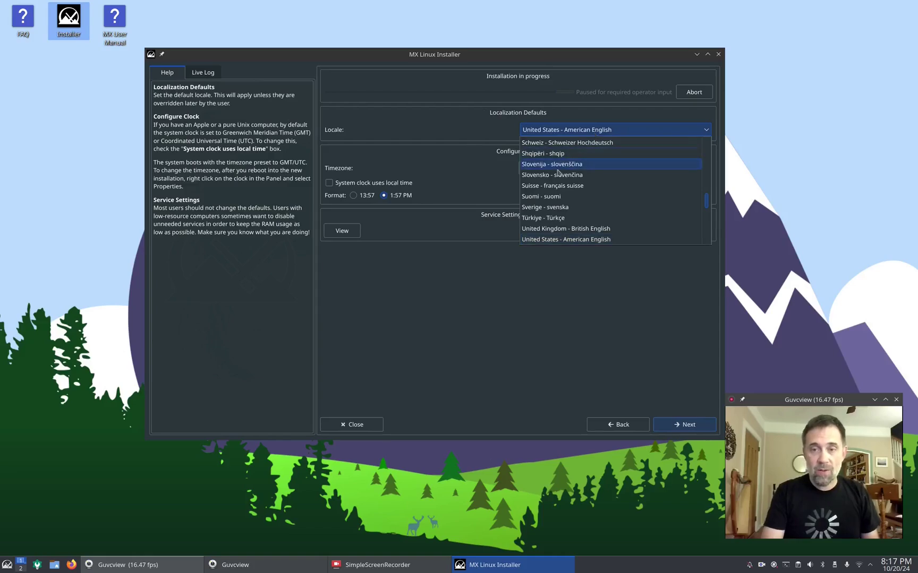
left_click(589, 130)
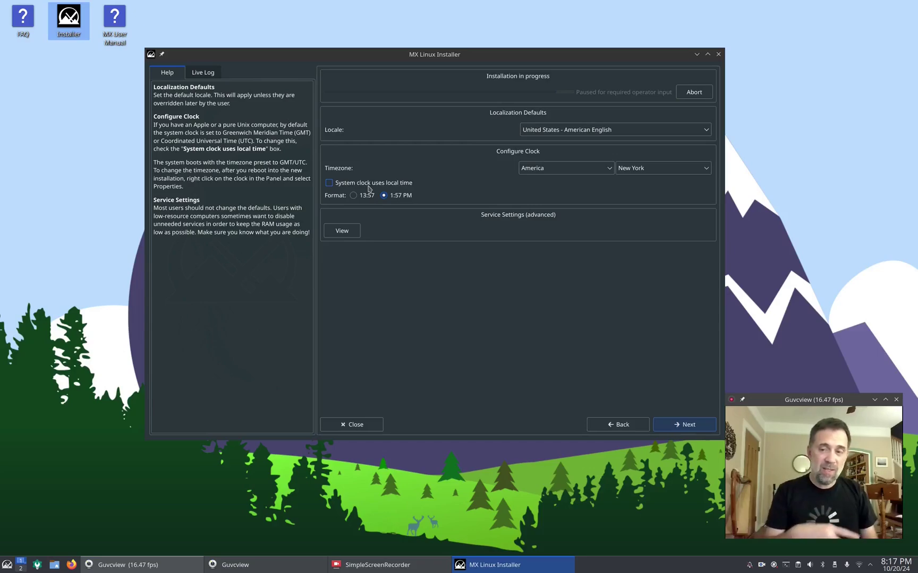
Step: Review the common services list, leaving all enabled except zramswap, and return to the localization page
left_click(346, 231)
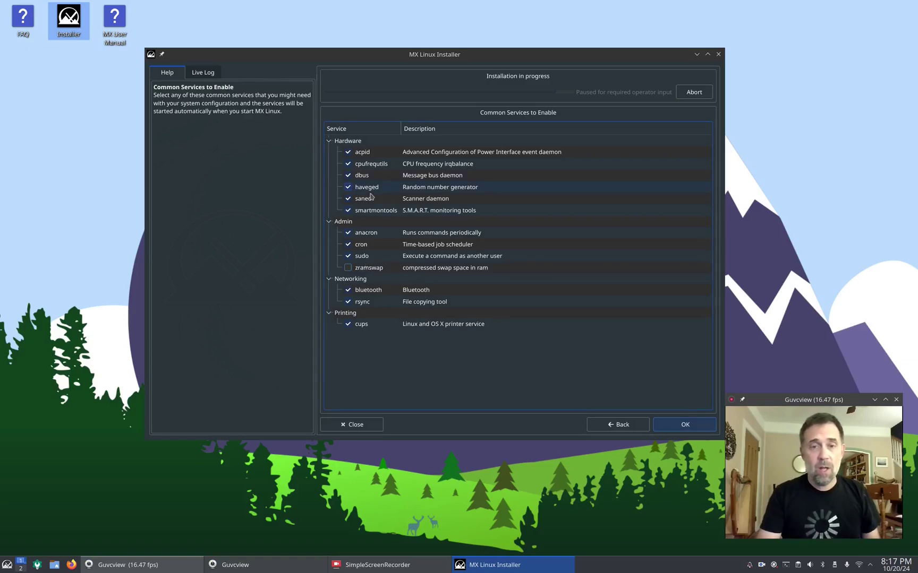
left_click(612, 429)
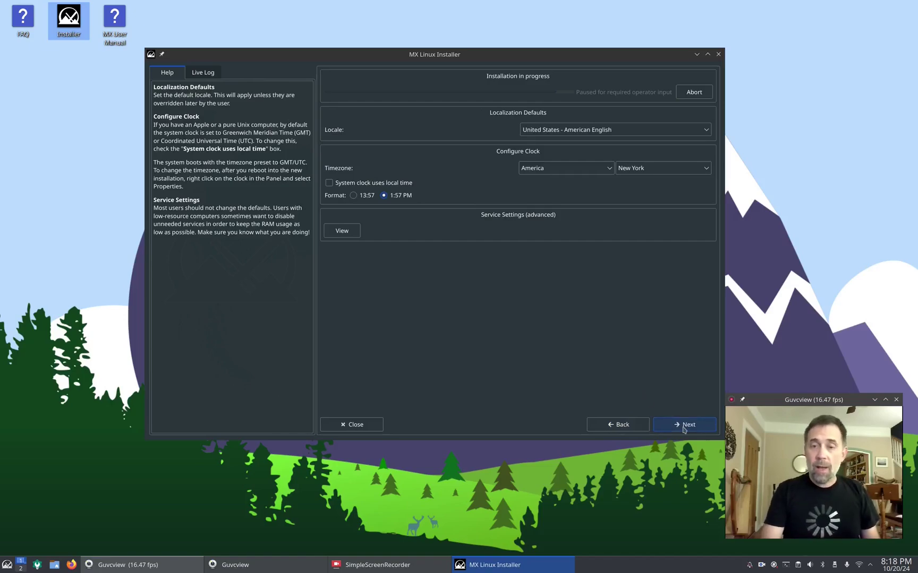
Step: Create the default user with a login name and a confirmed password, then proceed with installation
left_click(684, 428)
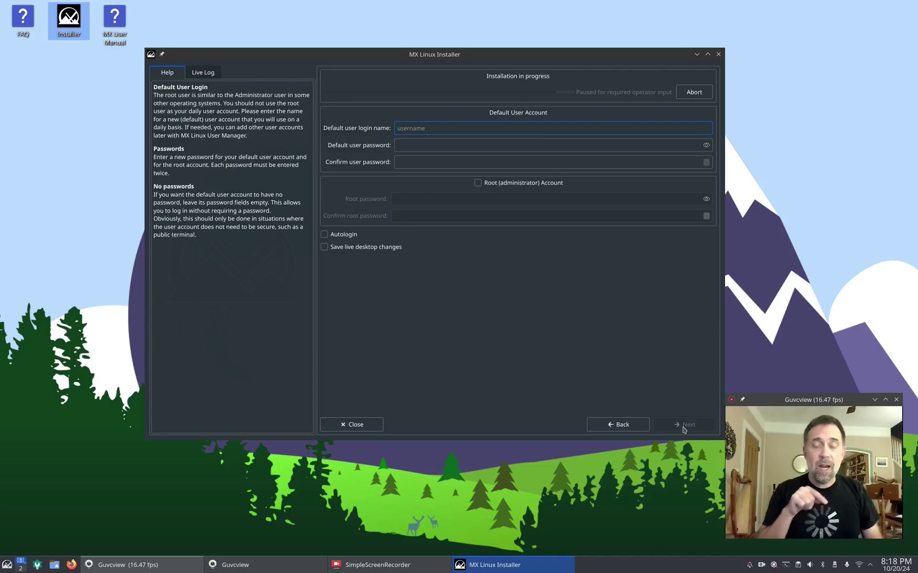
type("dolphin")
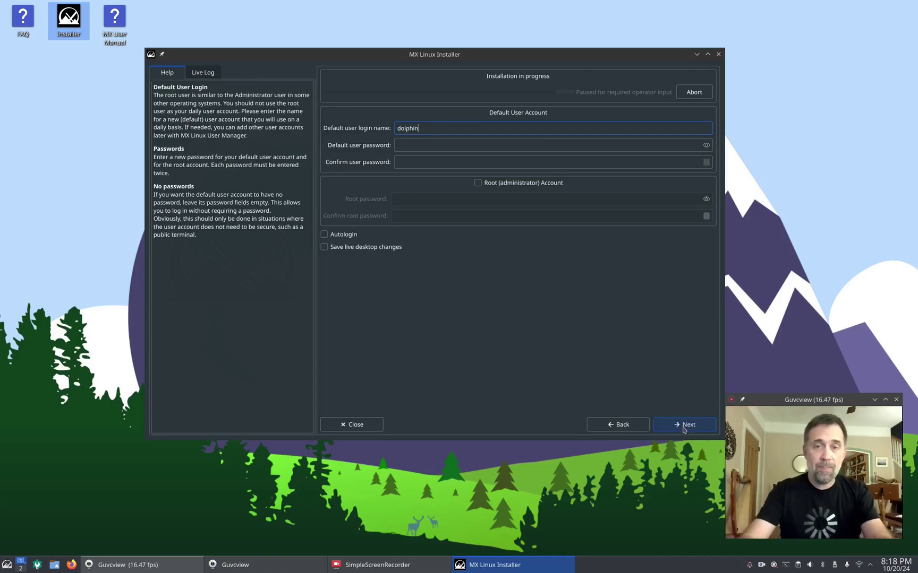
key("Tab")
type("demo")
key("Tab")
type("demo")
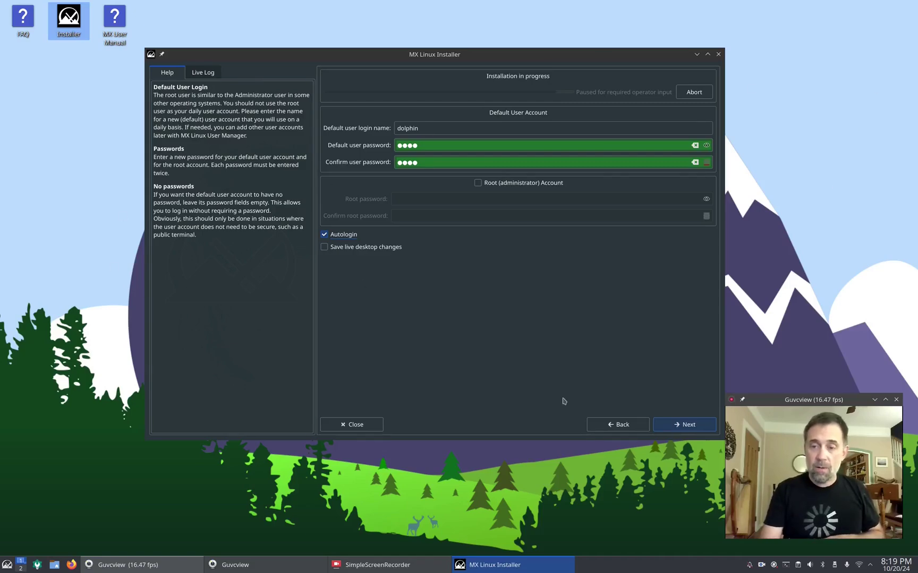
left_click(679, 425)
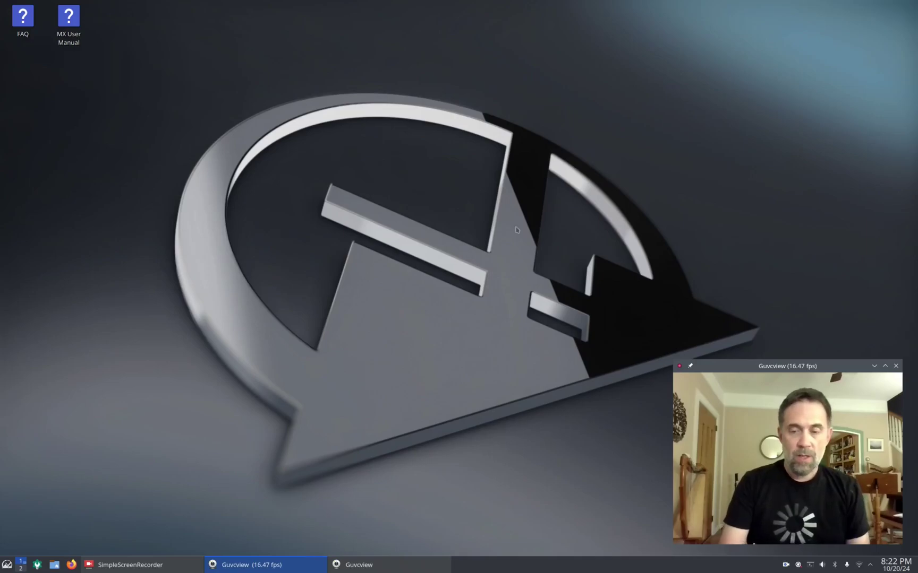
left_click(204, 265)
key("super")
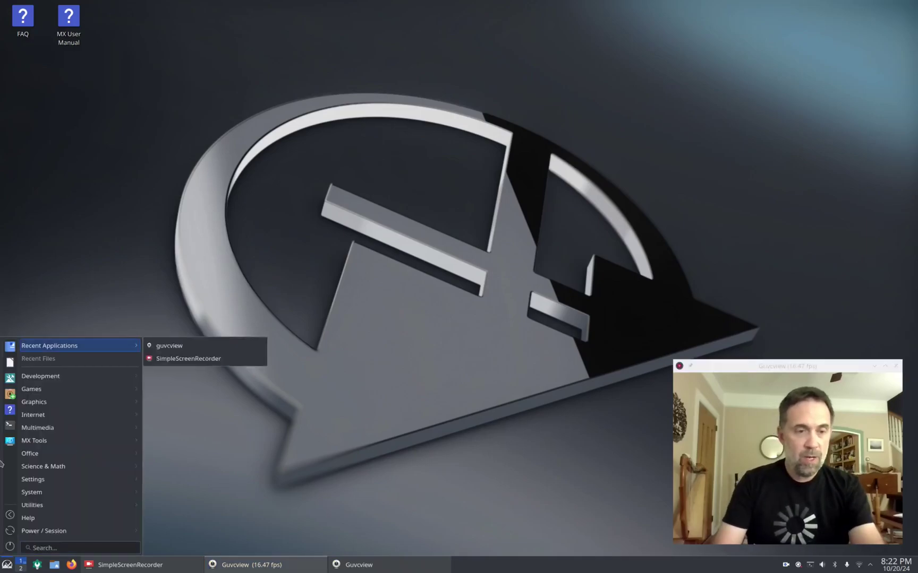
mouse_move(73, 441)
mouse_move(89, 426)
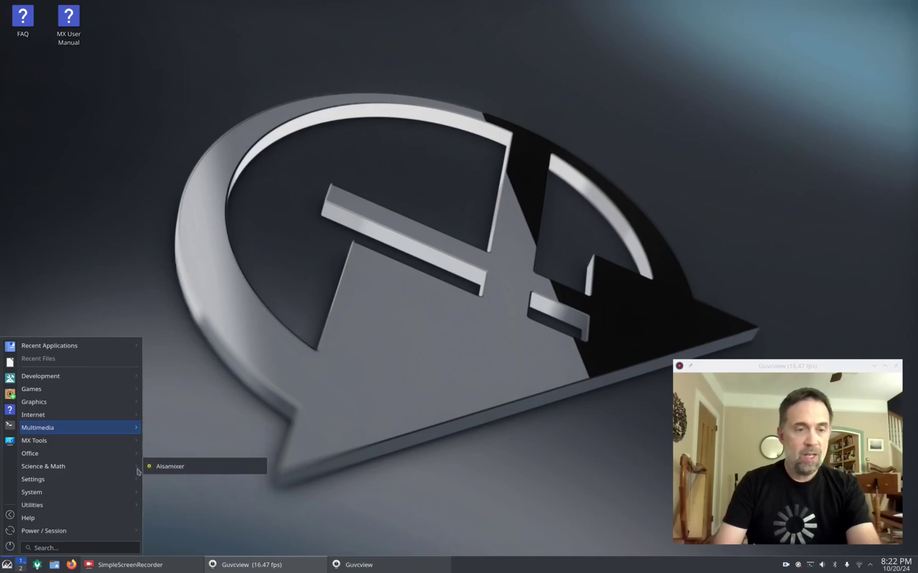
mouse_move(113, 376)
left_click(237, 312)
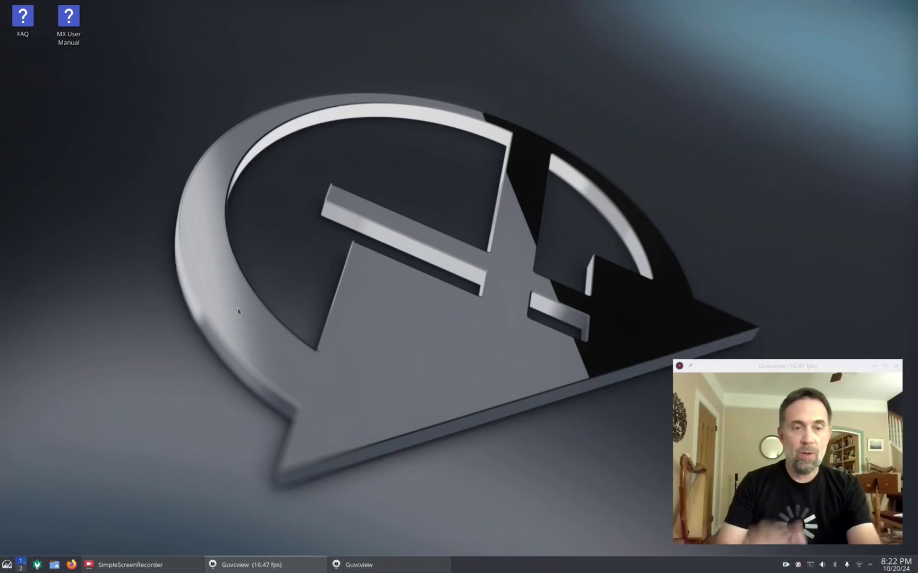